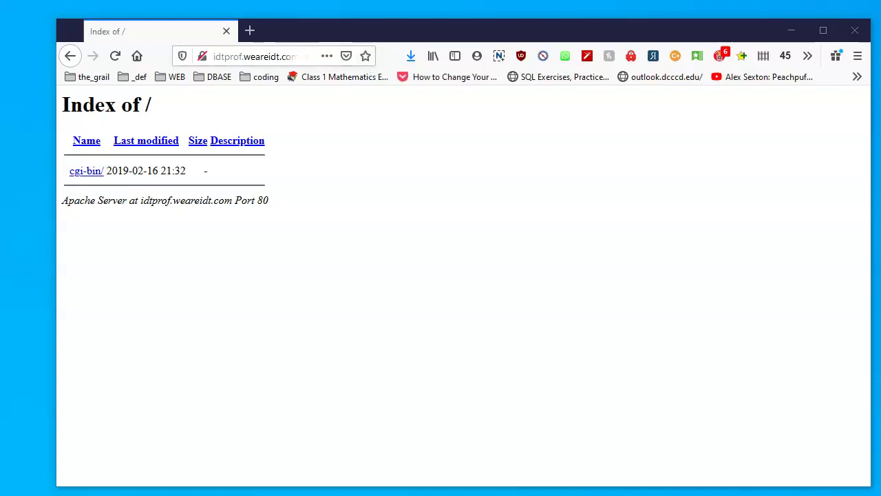
# Examine the parts of the site's web address and the server name given on its index page.
pyautogui.click(230, 56)
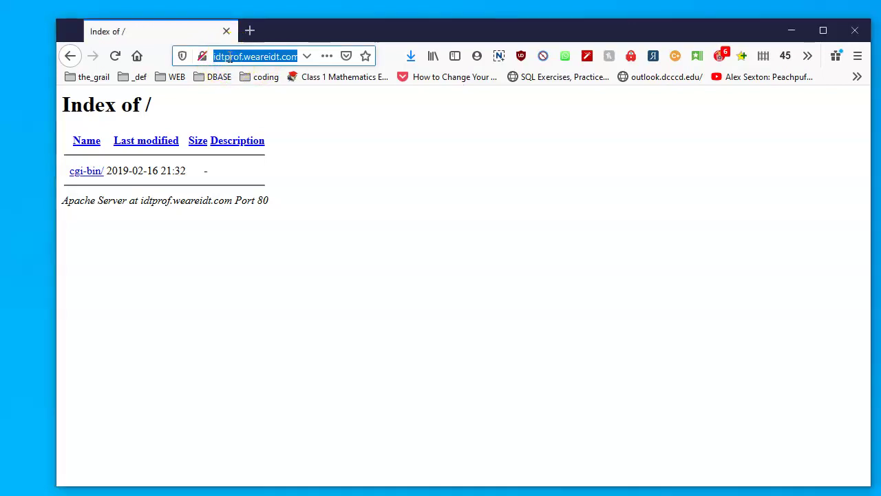
pyautogui.click(245, 56)
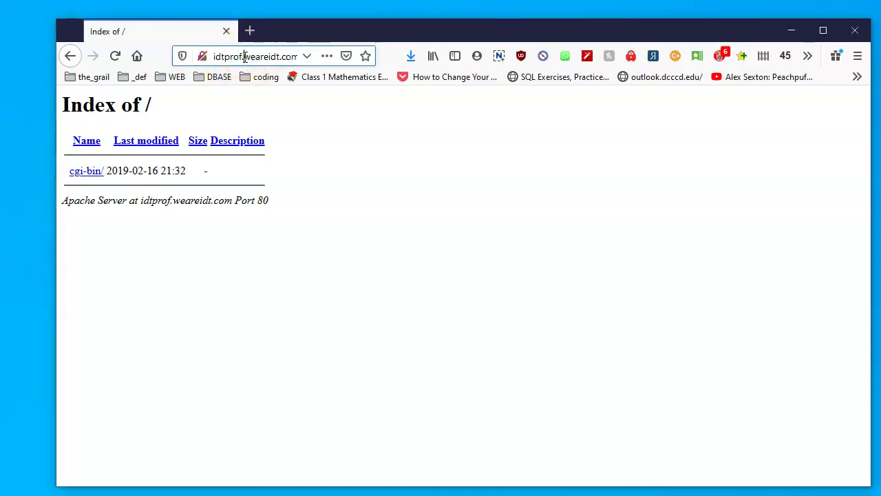
pyautogui.moveTo(240, 57); pyautogui.dragTo(189, 54)
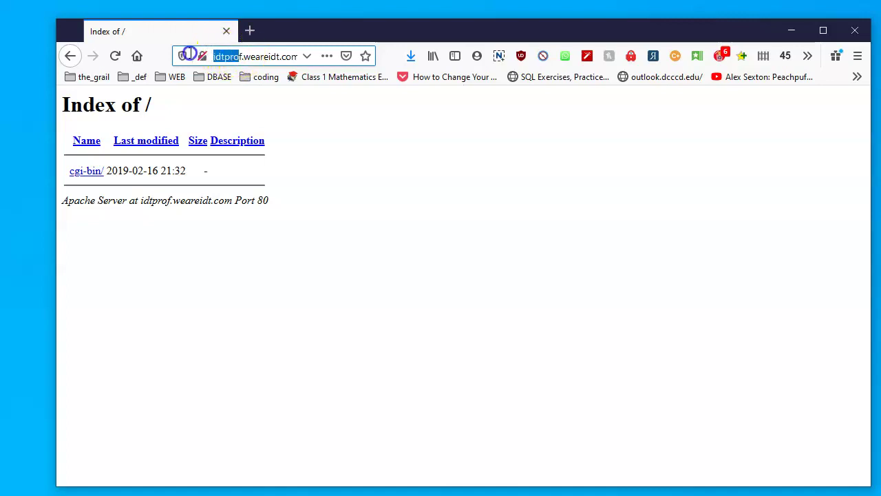
pyautogui.click(249, 56)
pyautogui.moveTo(244, 57); pyautogui.dragTo(303, 53)
pyautogui.click(276, 55)
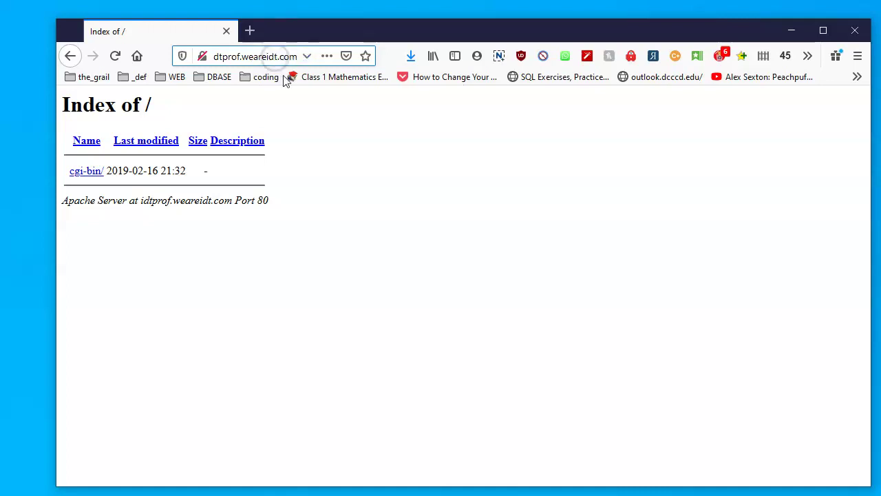
pyautogui.click(155, 141)
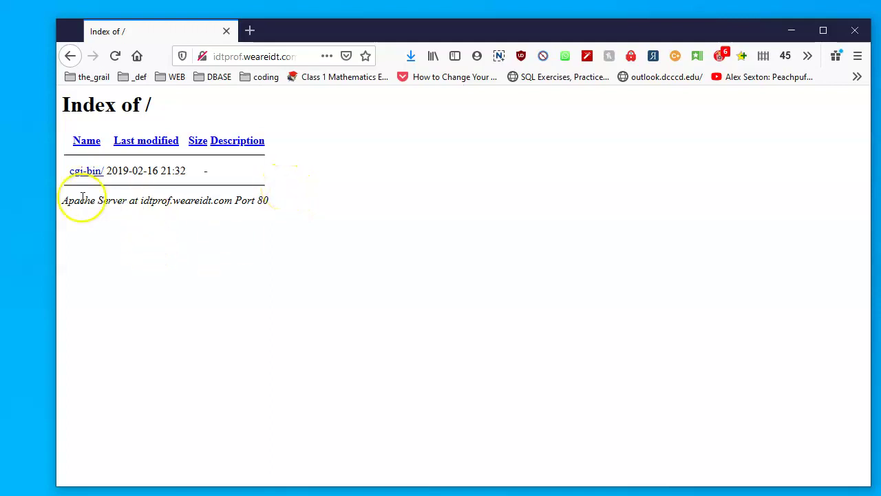
pyautogui.moveTo(63, 200); pyautogui.dragTo(129, 202)
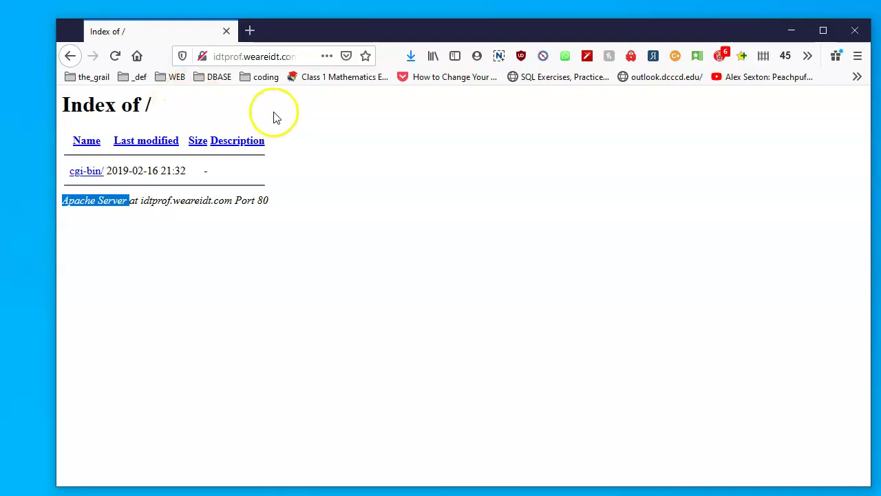
# Open the site's control panel login page at idtprof.weareidt.com/cpanel.
pyautogui.click(251, 56)
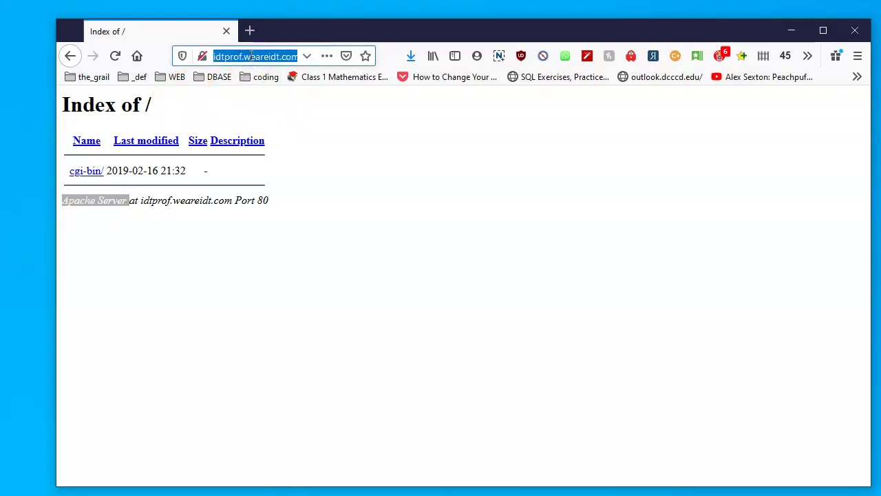
pyautogui.click(252, 56)
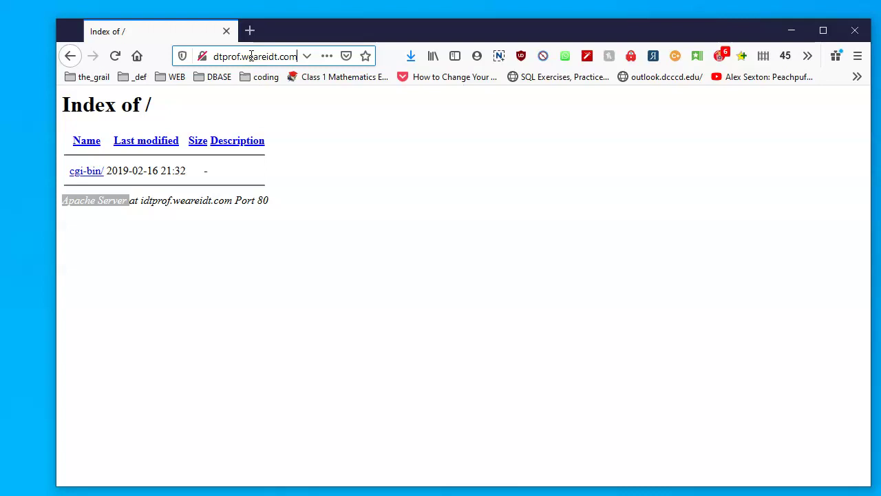
pyautogui.click(252, 56)
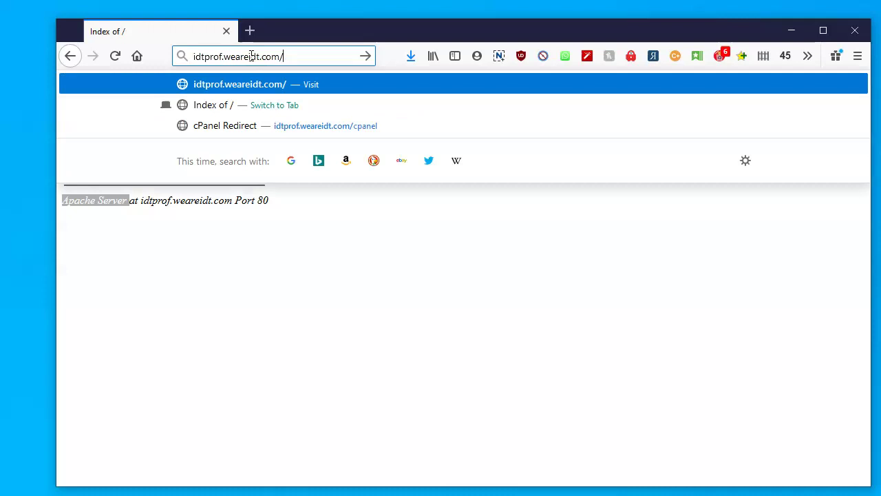
pyautogui.write('cpanel')
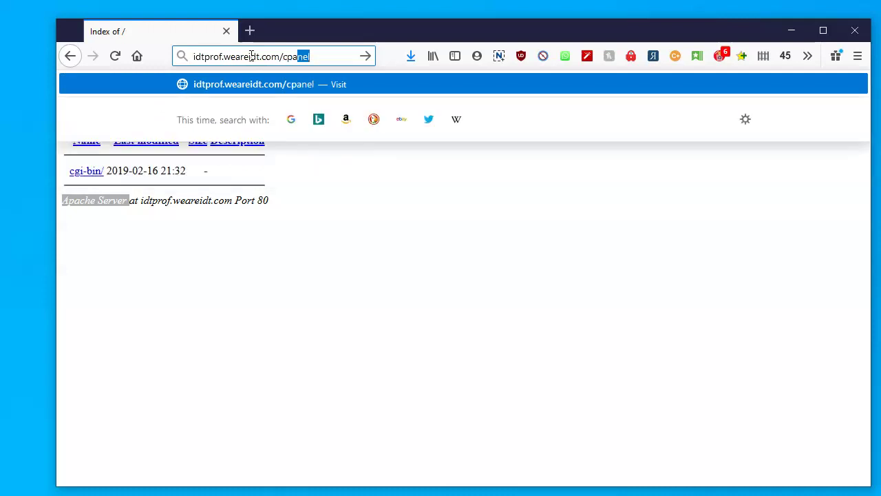
pyautogui.press('Return')
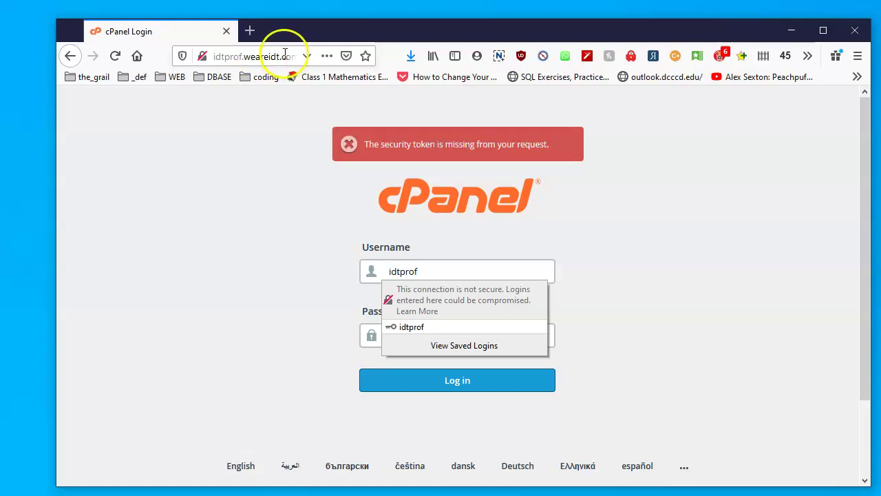
# Log in to cPanel with the prefilled username by entering the account password.
pyautogui.click(637, 238)
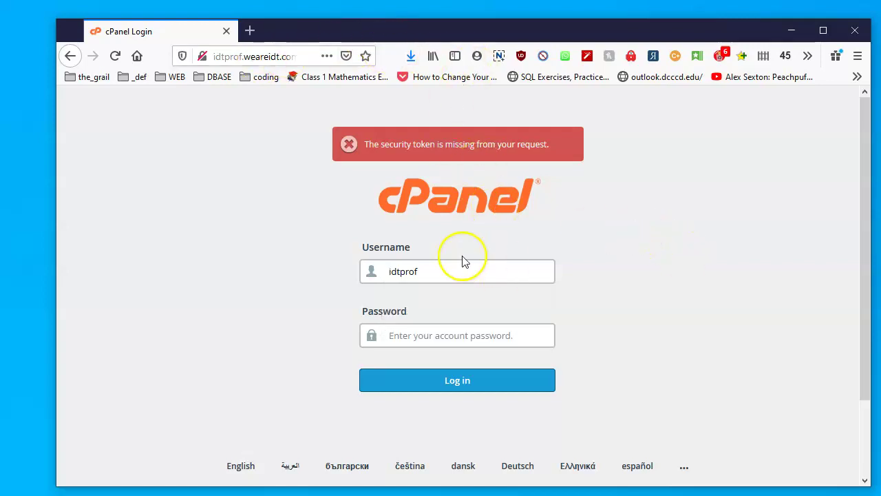
pyautogui.click(453, 271)
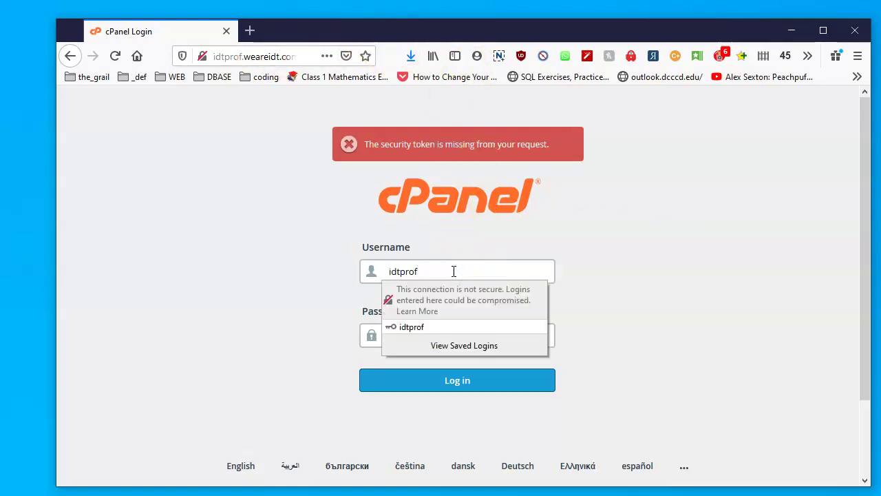
pyautogui.click(429, 271)
pyautogui.doubleClick(429, 270)
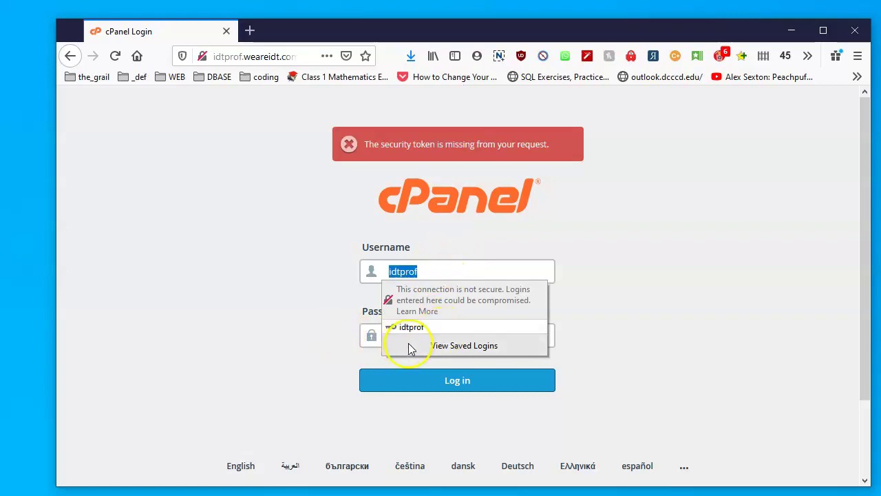
pyautogui.click(405, 336)
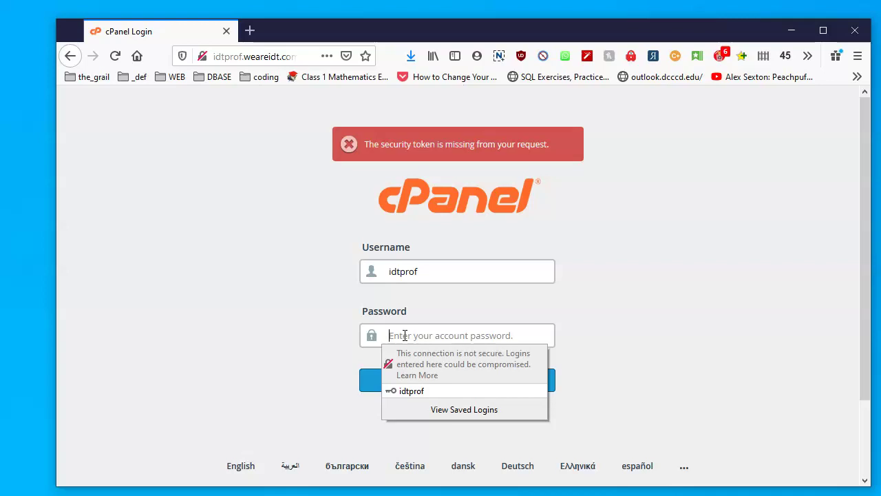
pyautogui.write('•••')
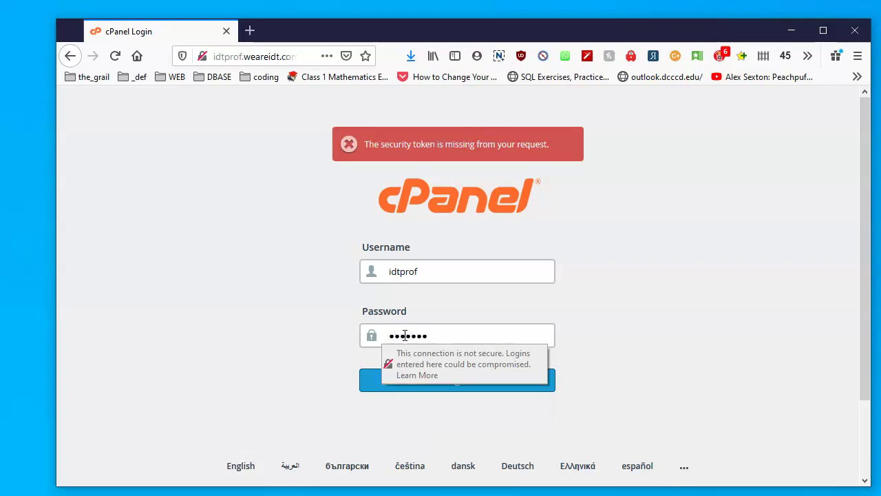
pyautogui.press('super+a')
pyautogui.doubleClick(406, 335)
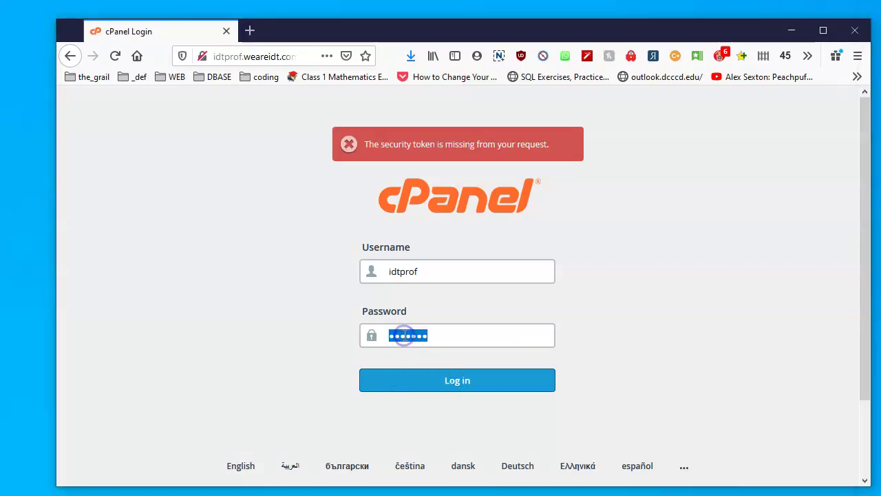
pyautogui.write('••••••••••')
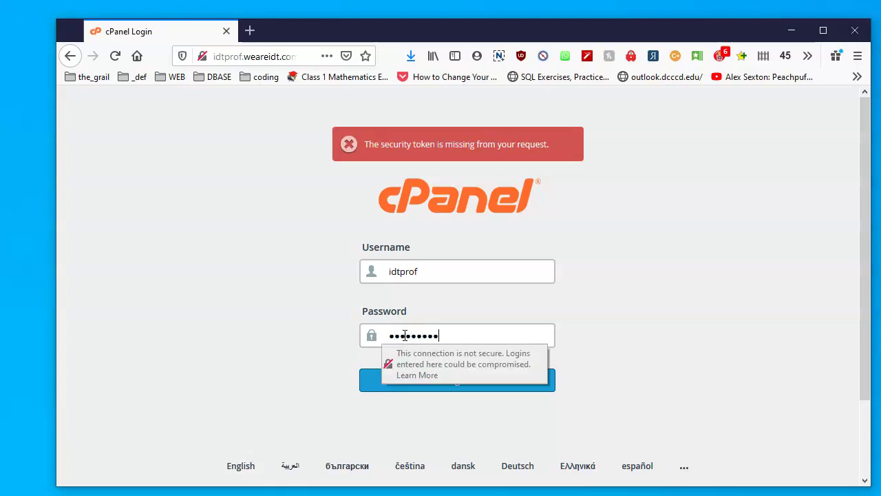
pyautogui.press('Return')
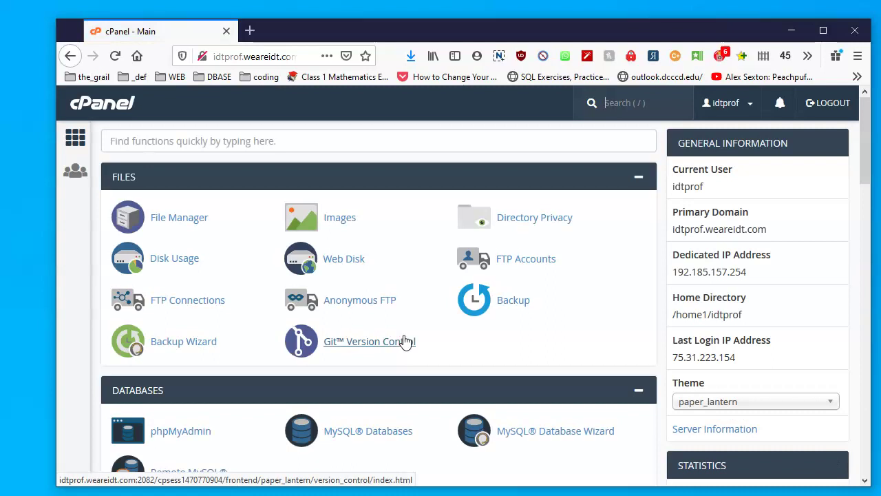
# Reposition and enlarge the browser window, and look over the cPanel home page's tool sections from Files to Software.
pyautogui.moveTo(364, 34); pyautogui.dragTo(327, 25)
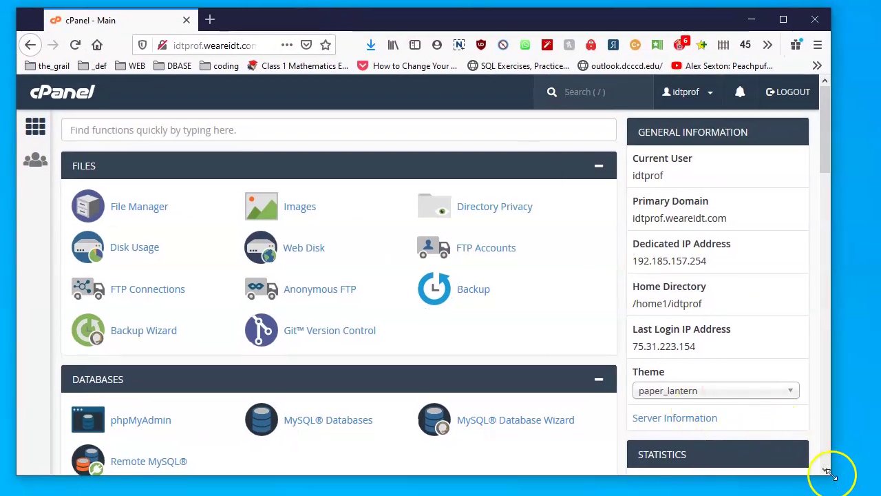
pyautogui.moveTo(832, 479); pyautogui.dragTo(864, 488)
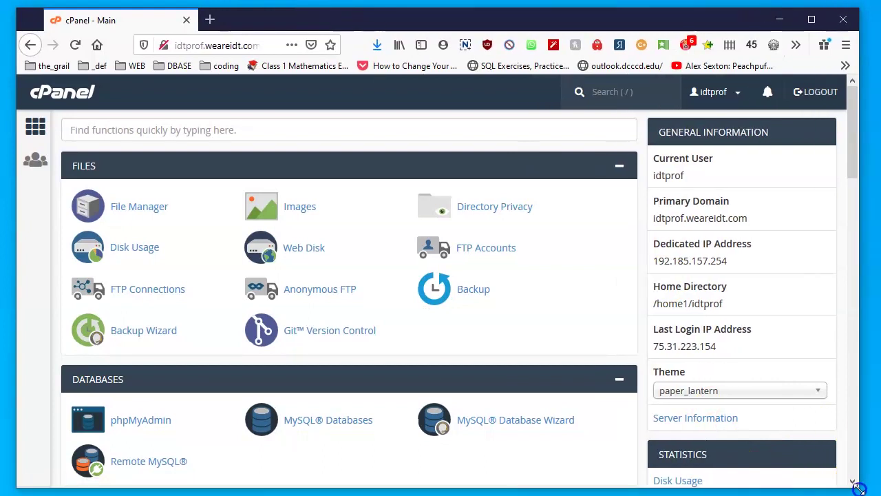
pyautogui.scroll(-14, 605, 392)
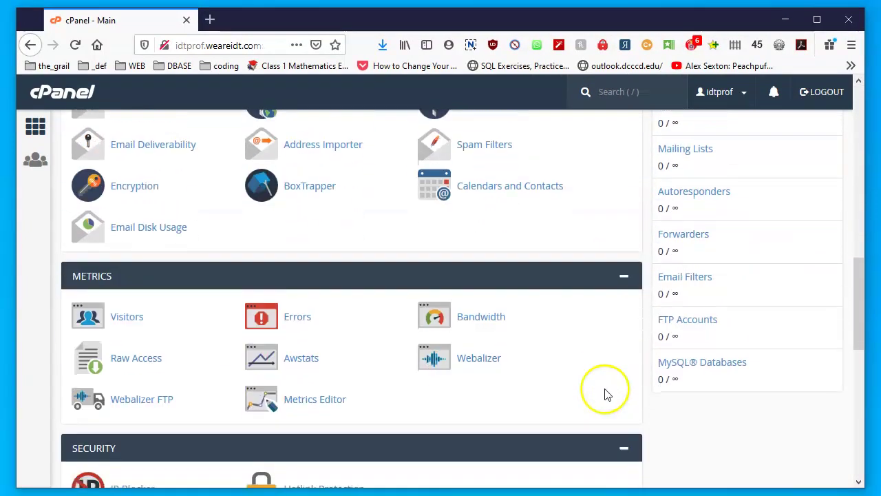
pyautogui.scroll(-3, 603, 398)
pyautogui.scroll(10, 603, 399)
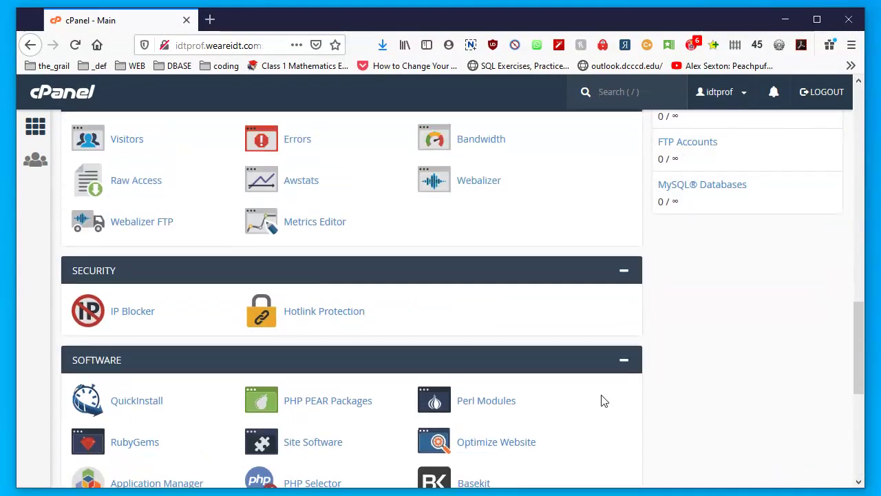
pyautogui.scroll(4, 600, 401)
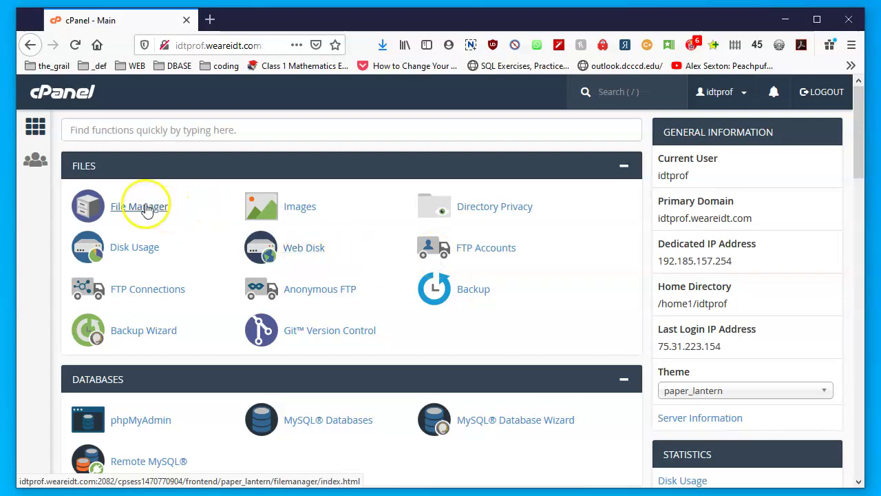
pyautogui.scroll(-1, 229, 422)
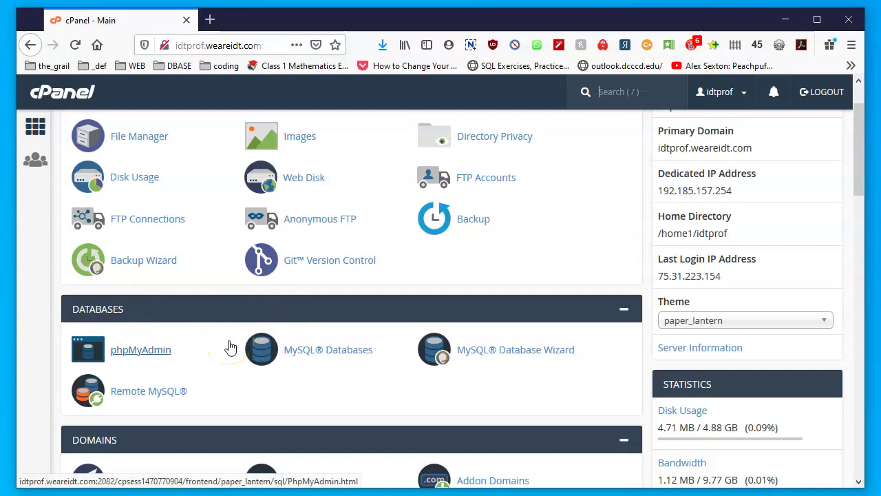
# Open the MySQL Databases page from the Databases group.
pyautogui.click(256, 348)
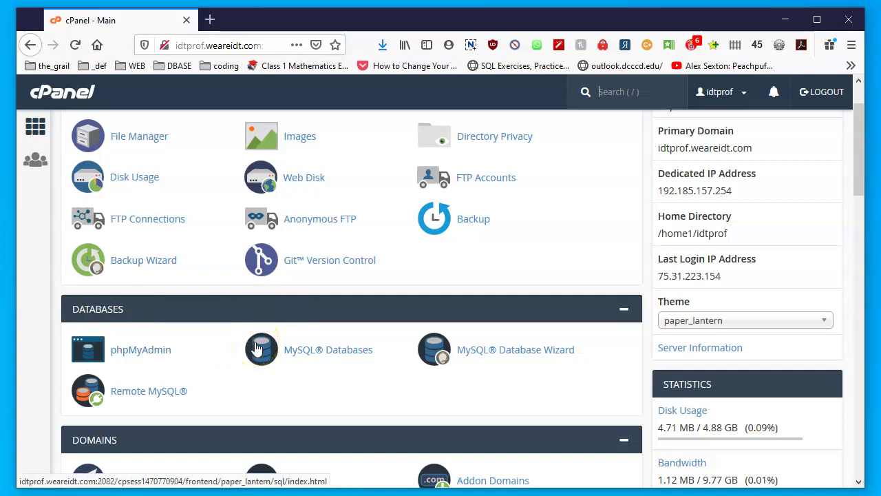
pyautogui.click(320, 329)
pyautogui.click(342, 331)
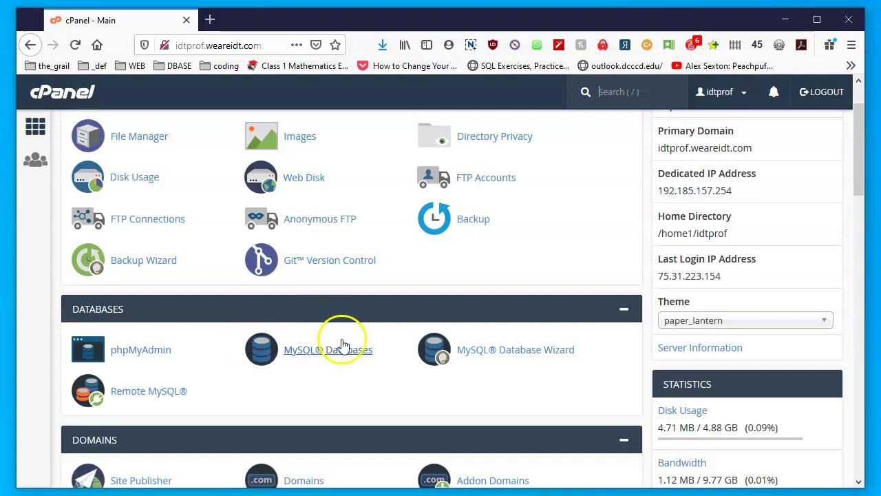
pyautogui.click(325, 353)
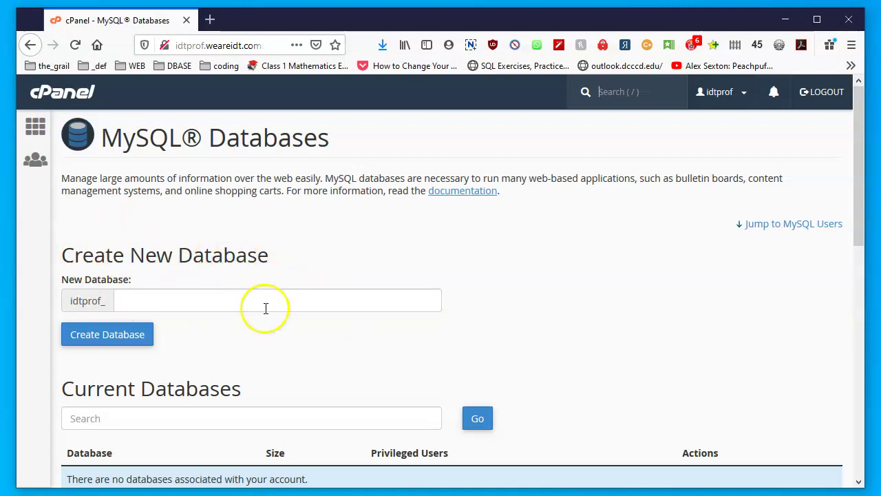
# Review the MySQL Databases page and create a new database with the name mydatabase after the fixed account prefix.
pyautogui.scroll(-4, 317, 310)
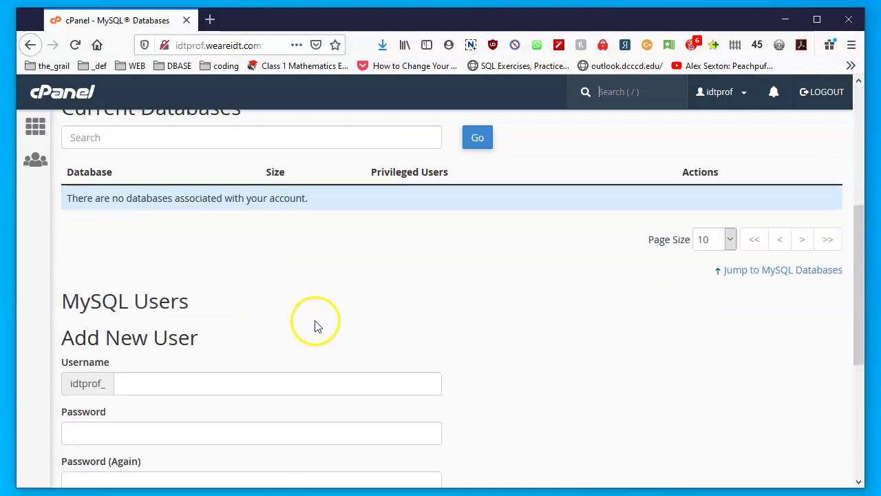
pyautogui.scroll(-3, 315, 322)
pyautogui.scroll(8, 315, 327)
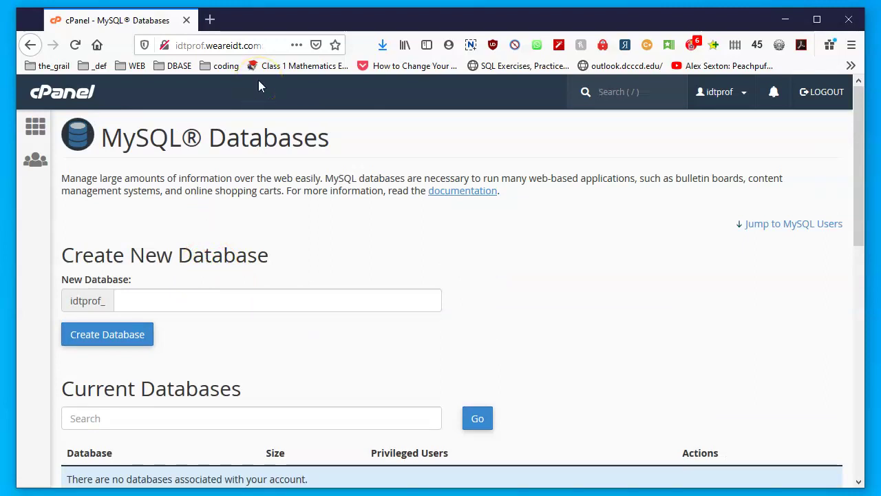
pyautogui.press('/')
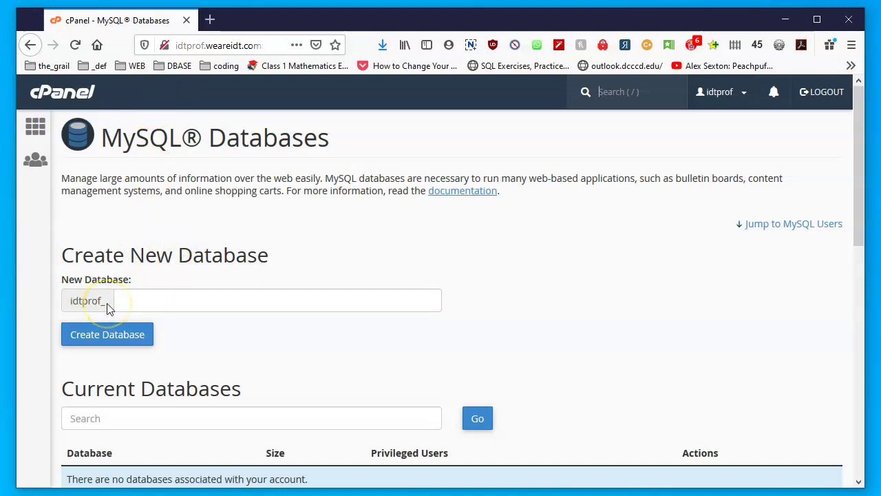
pyautogui.click(134, 300)
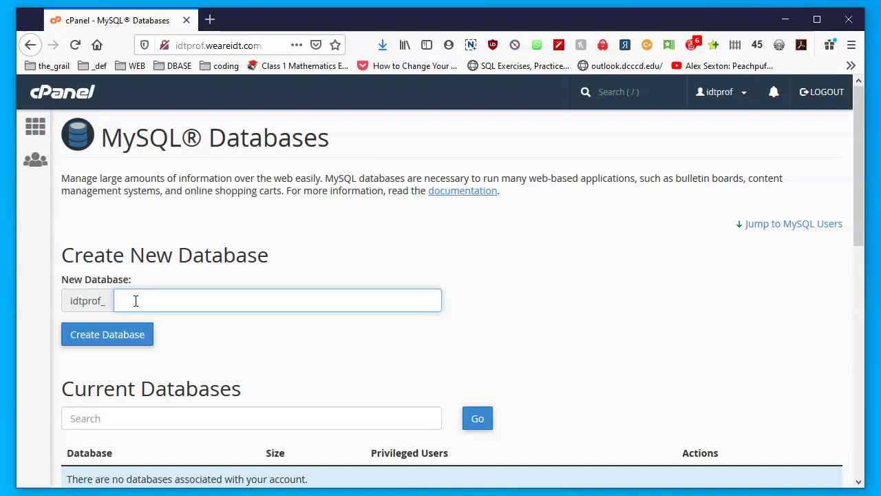
pyautogui.write('mydatabase')
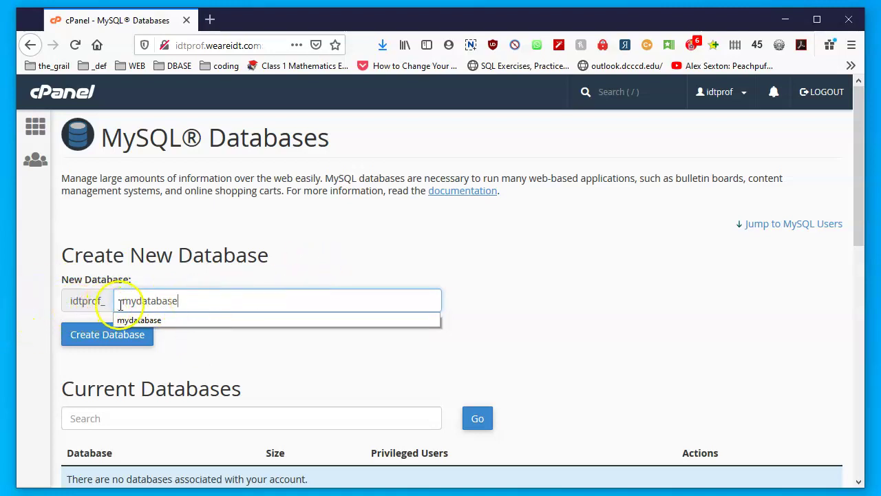
pyautogui.click(220, 350)
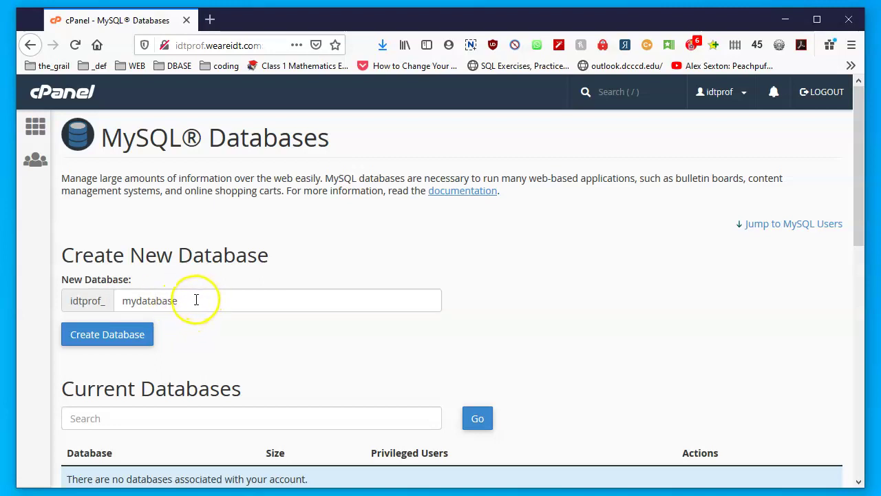
pyautogui.click(101, 336)
pyautogui.click(99, 312)
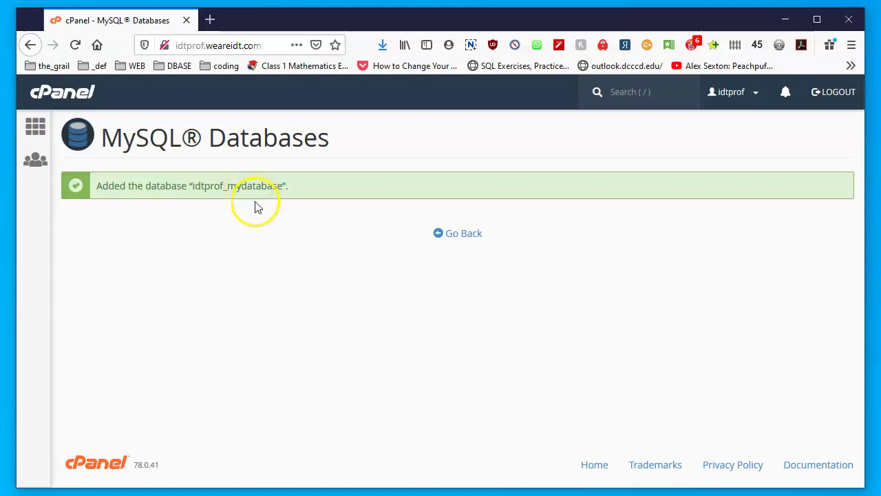
# Leave the database creation confirmation, return to the cPanel home page, and reopen the MySQL Databases page from the Databases group.
pyautogui.click(477, 233)
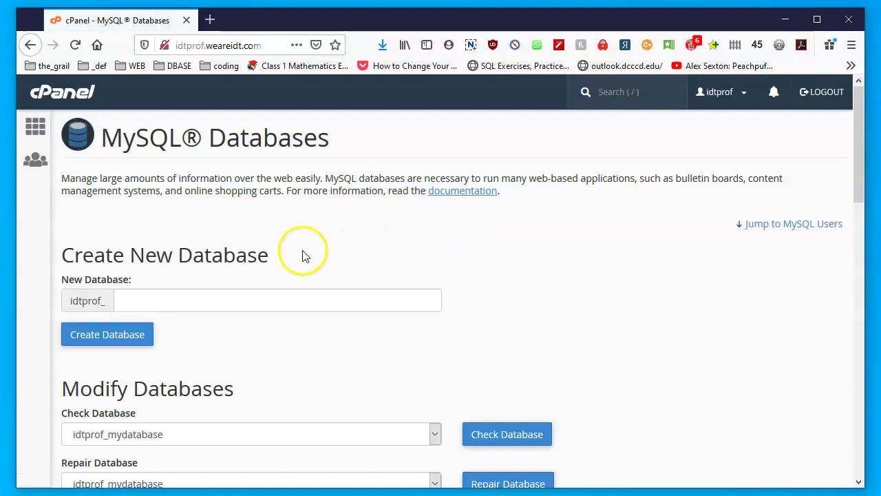
pyautogui.click(35, 128)
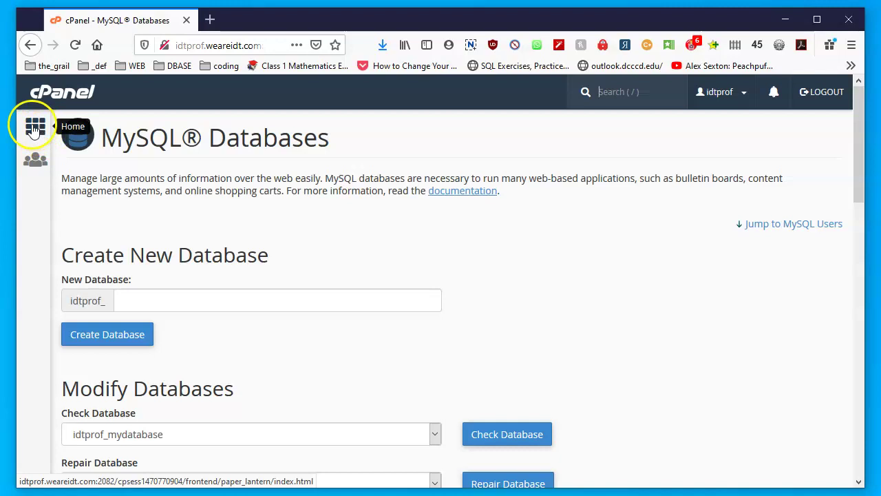
pyautogui.click(34, 129)
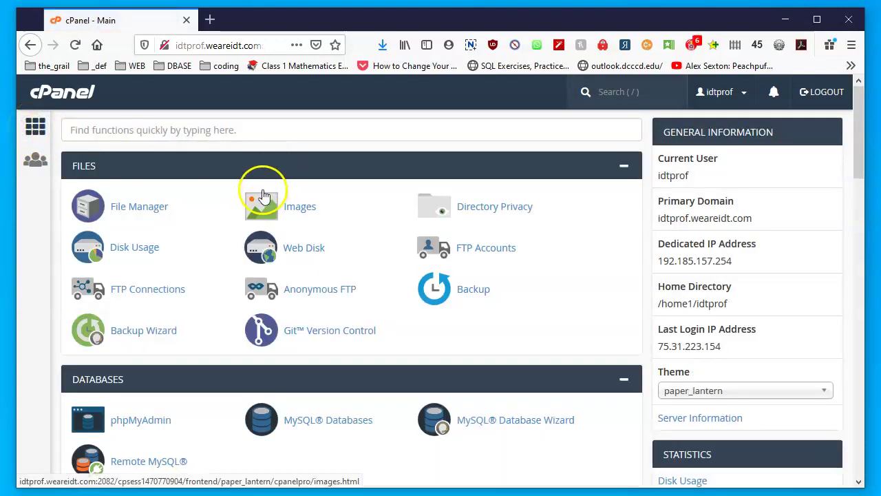
pyautogui.scroll(-3, 255, 187)
pyautogui.click(336, 279)
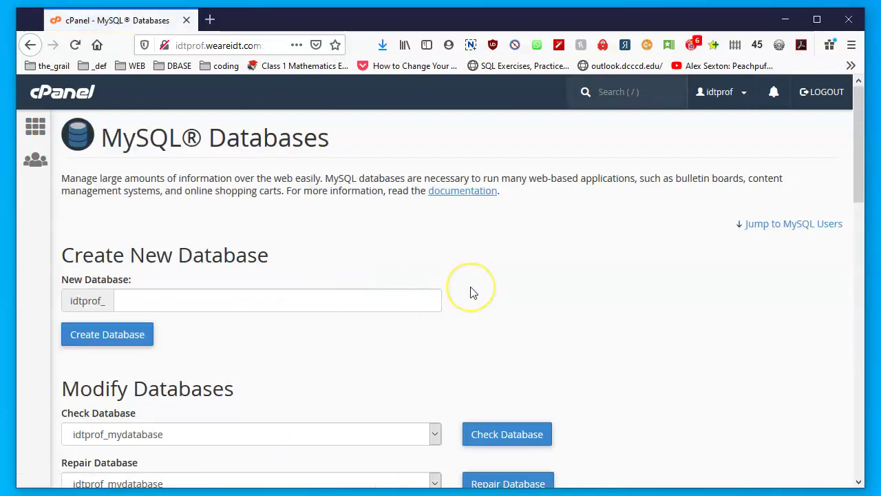
# Examine the MySQL Databases page for the new database in the Check Database choices and Current Databases table, plus the Add New User and Add User To Database forms.
pyautogui.scroll(-2, 474, 293)
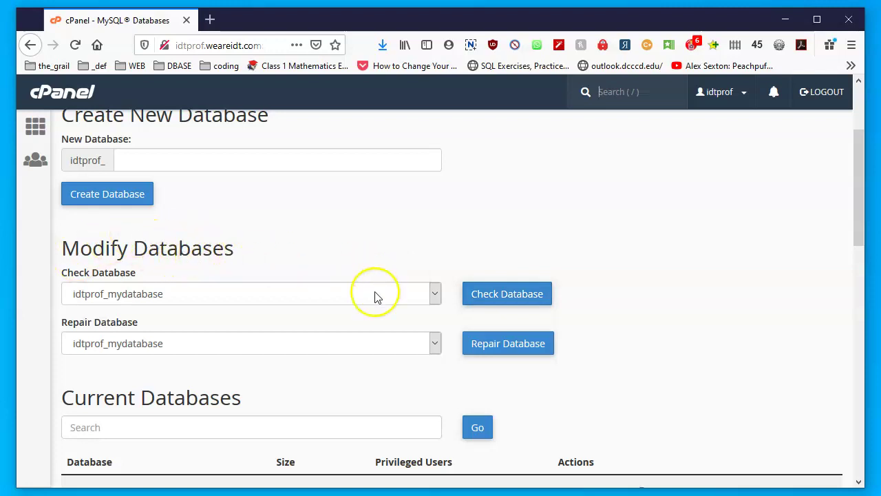
pyautogui.click(439, 301)
pyautogui.click(440, 306)
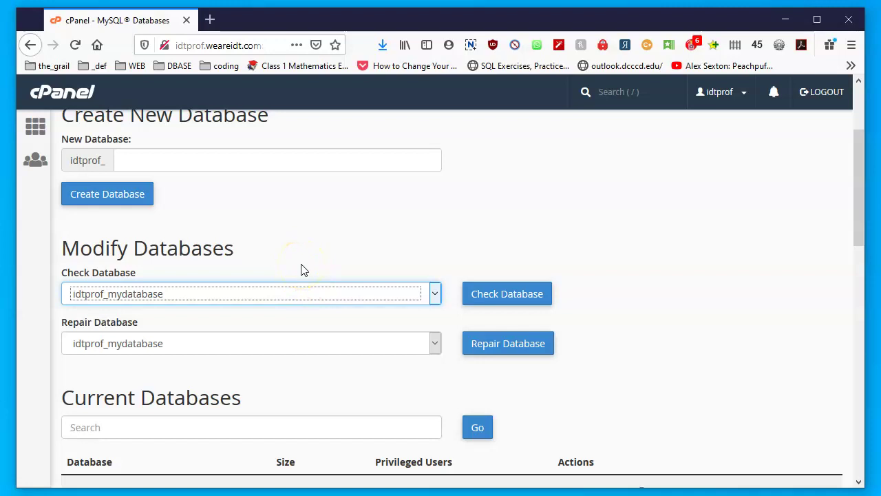
pyautogui.scroll(-3, 233, 343)
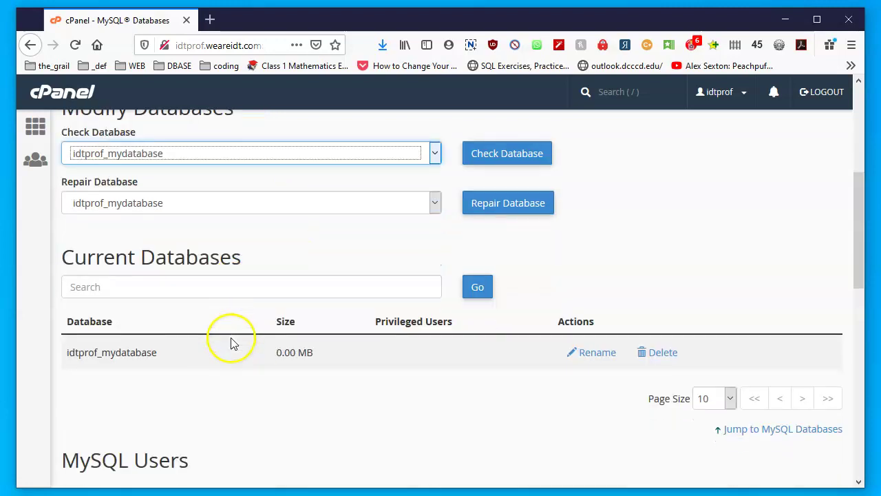
pyautogui.scroll(-2, 233, 343)
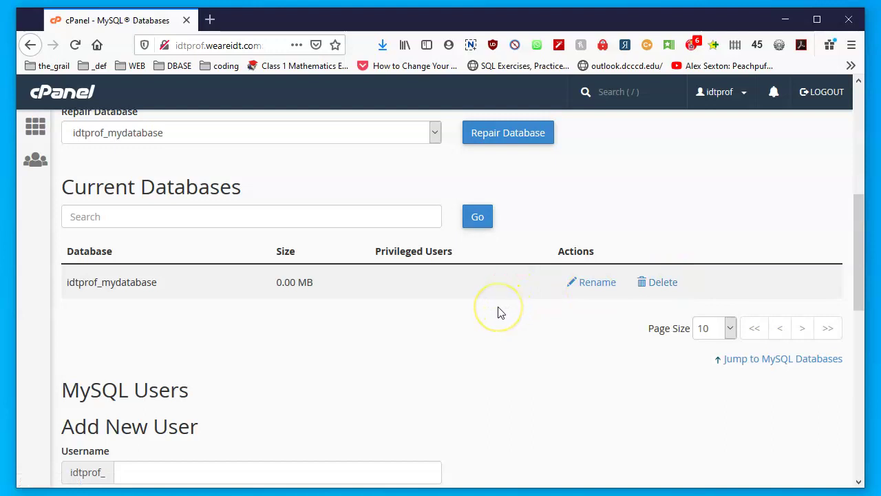
pyautogui.scroll(-2, 456, 317)
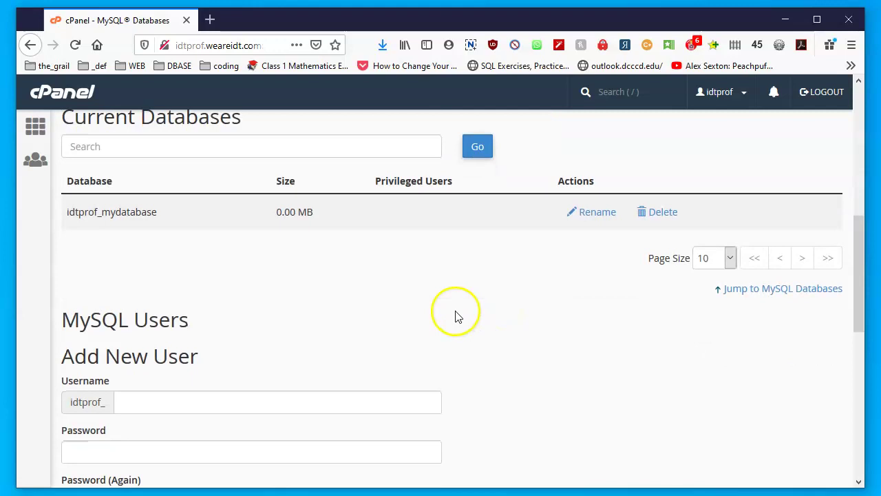
pyautogui.scroll(-3, 175, 364)
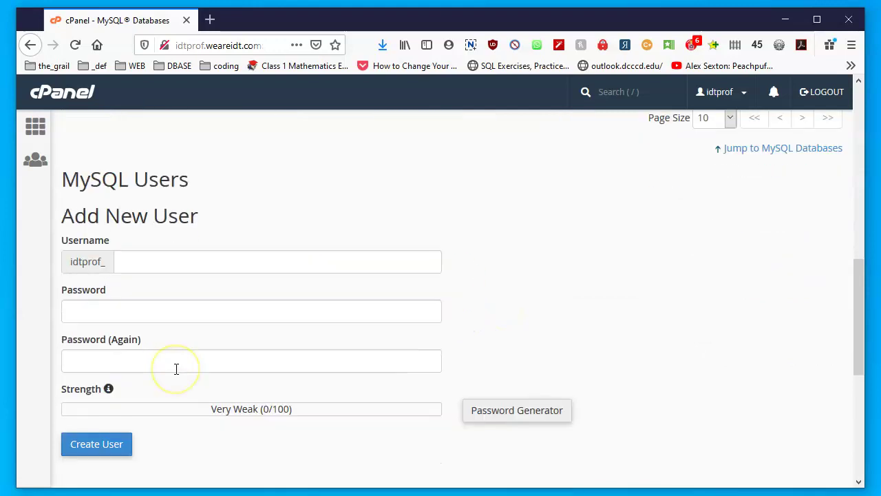
pyautogui.scroll(-5, 183, 368)
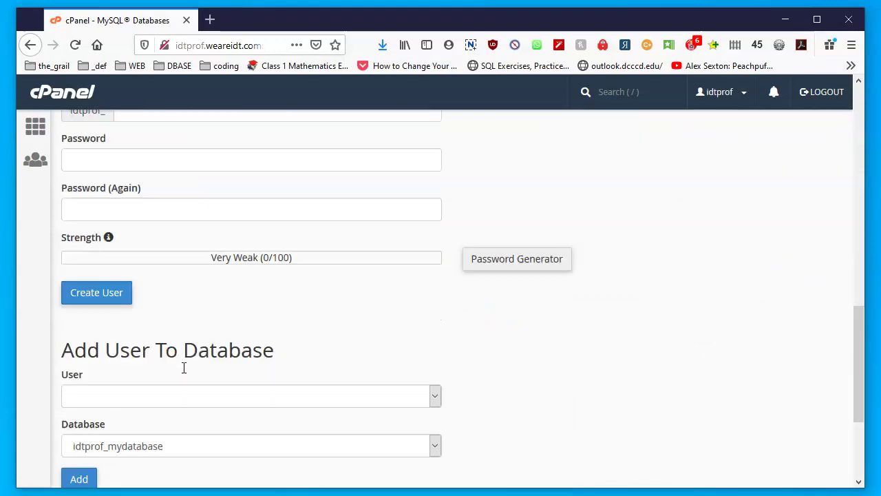
pyautogui.scroll(8, 183, 372)
pyautogui.scroll(5, 183, 371)
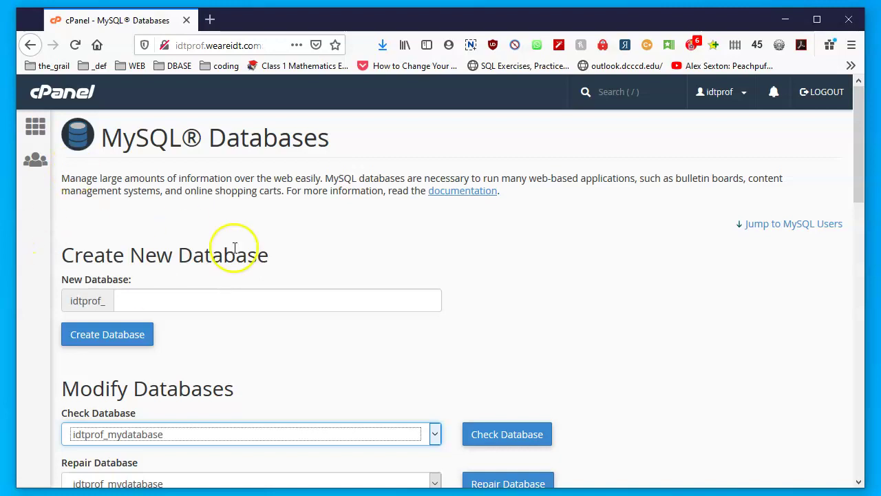
pyautogui.scroll(-2, 287, 191)
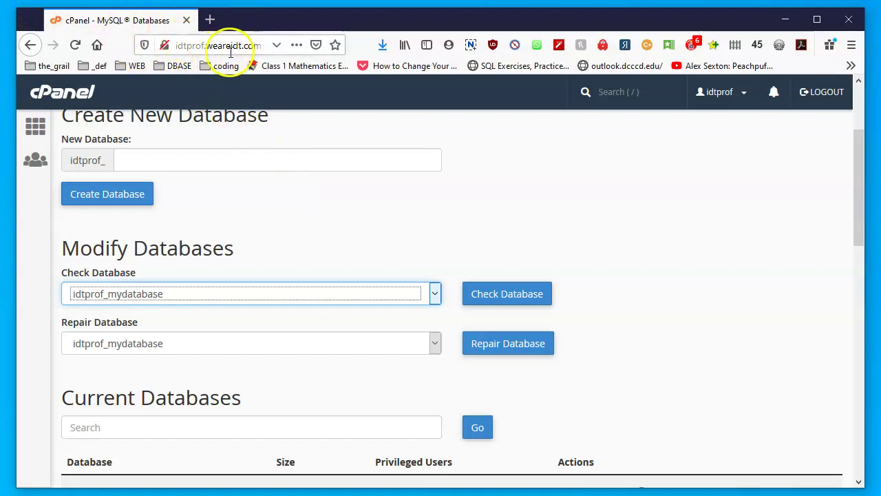
pyautogui.scroll(-1, 253, 213)
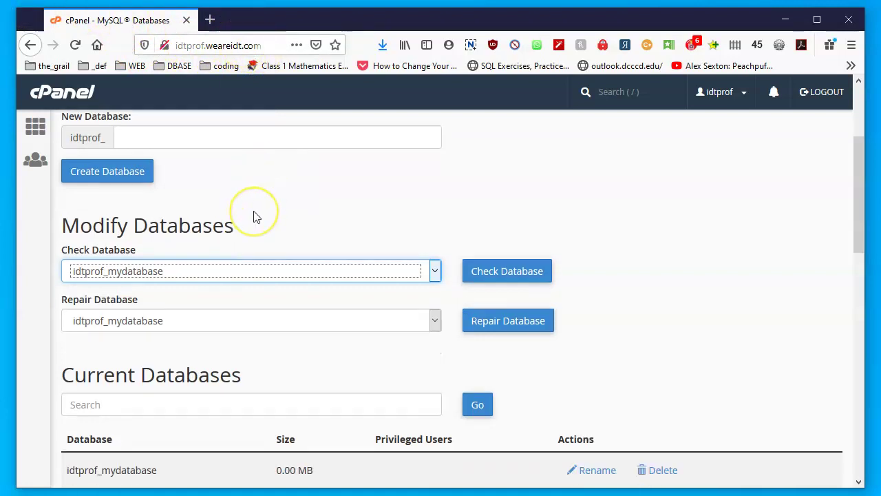